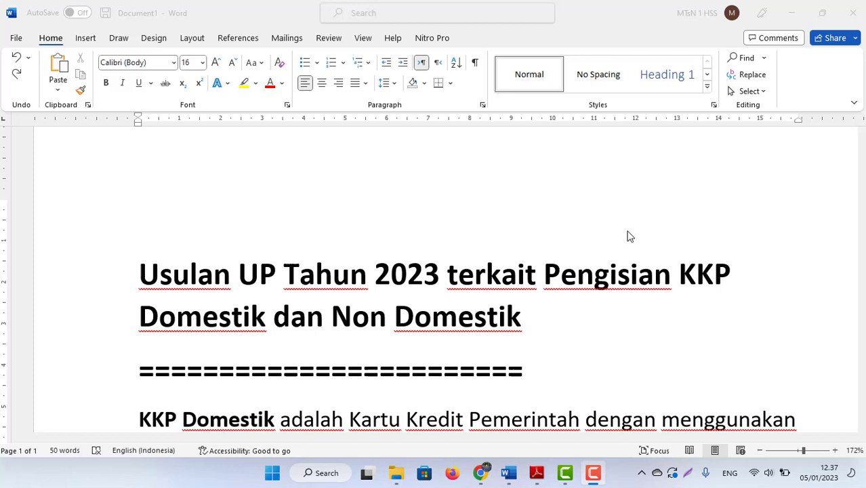
# - Switch to SAKTI in Chrome and open the Menghitung Usul UP form among the Bendahara proposal functions
pyautogui.click(480, 473)
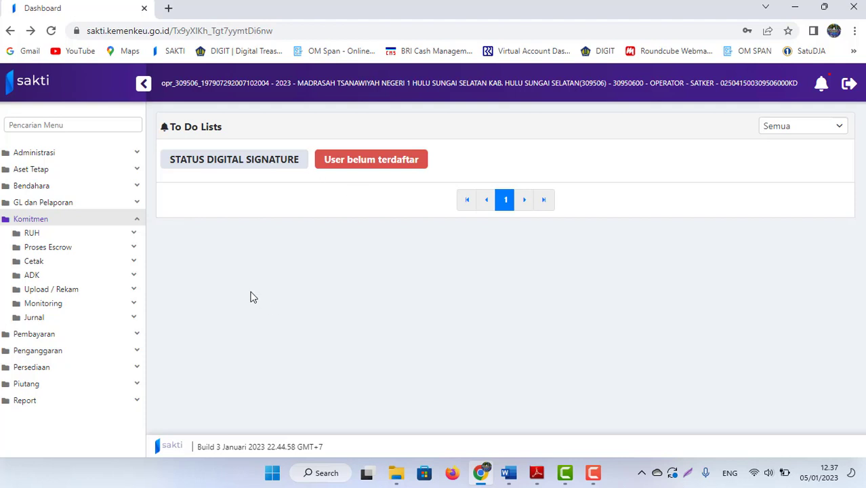
pyautogui.click(48, 189)
pyautogui.click(63, 201)
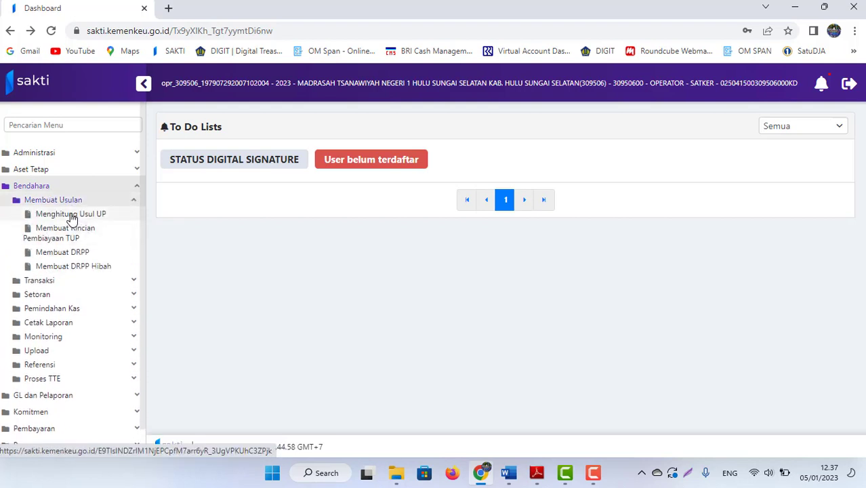
pyautogui.click(71, 215)
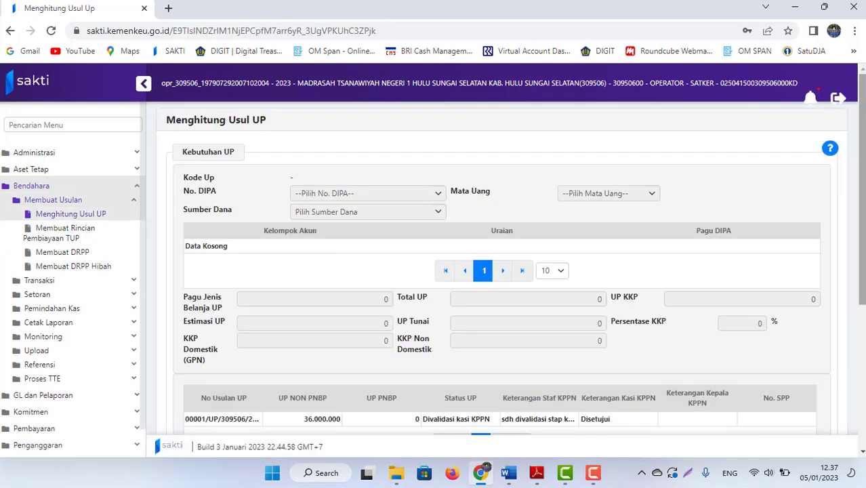
# - Start recording a new UP proposal and select RM (RUPIAH MURNI) as its Sumber Dana
pyautogui.scroll(-4, 502, 271)
pyautogui.scroll(4, 502, 271)
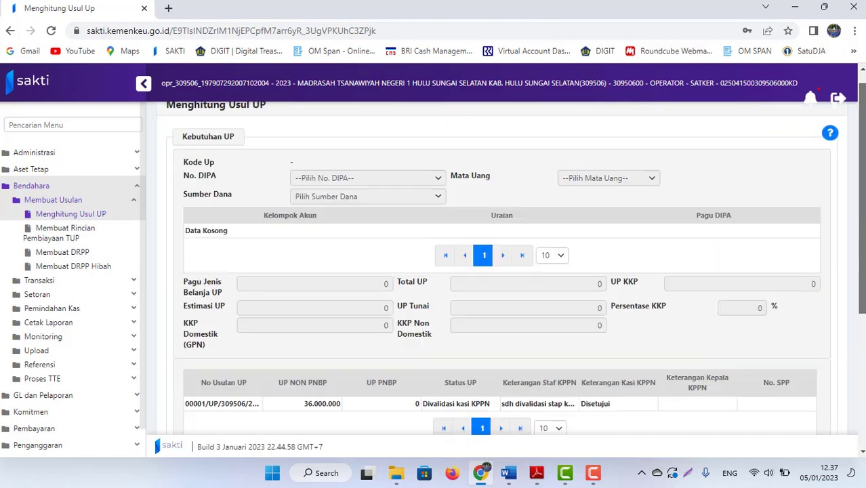
pyautogui.scroll(-3, 502, 271)
pyautogui.scroll(-1, 351, 297)
pyautogui.click(333, 375)
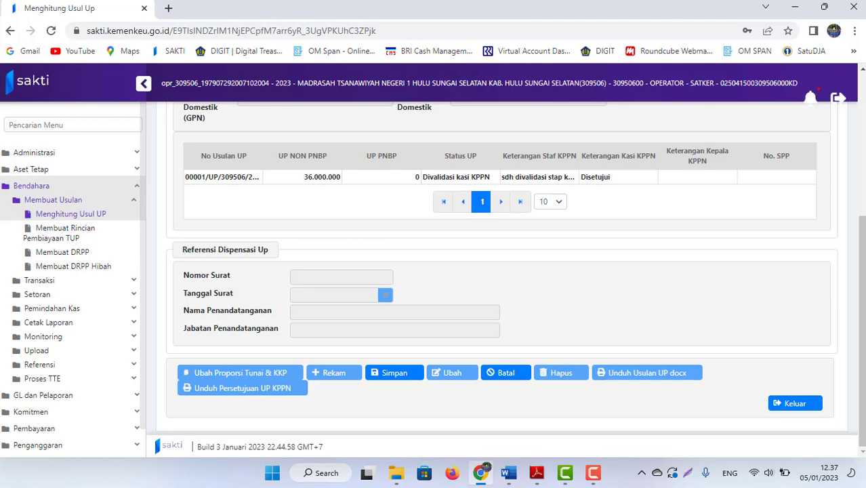
pyautogui.moveTo(863, 319); pyautogui.dragTo(862, 189)
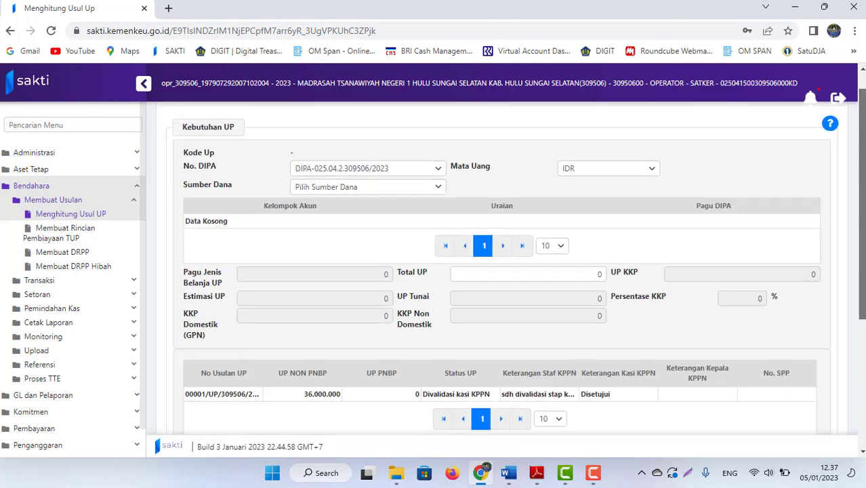
pyautogui.click(380, 190)
pyautogui.click(335, 237)
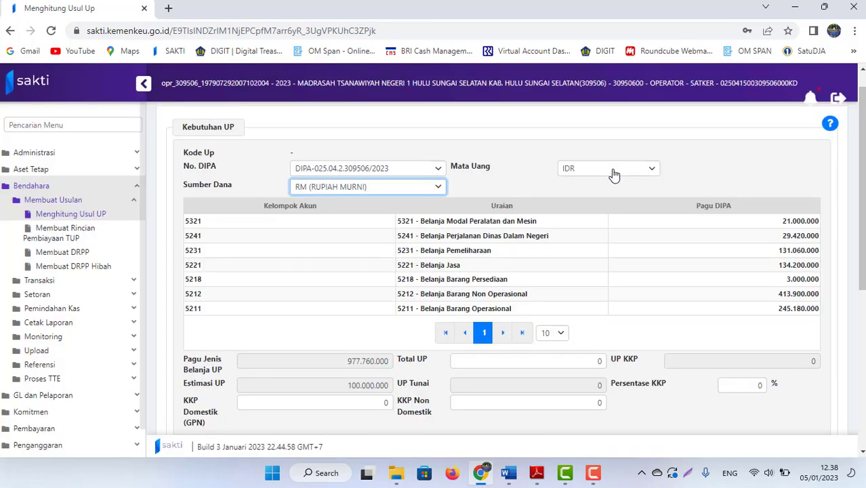
# - Set the proposal's Total UP to 50.000.000
pyautogui.scroll(-2, 651, 261)
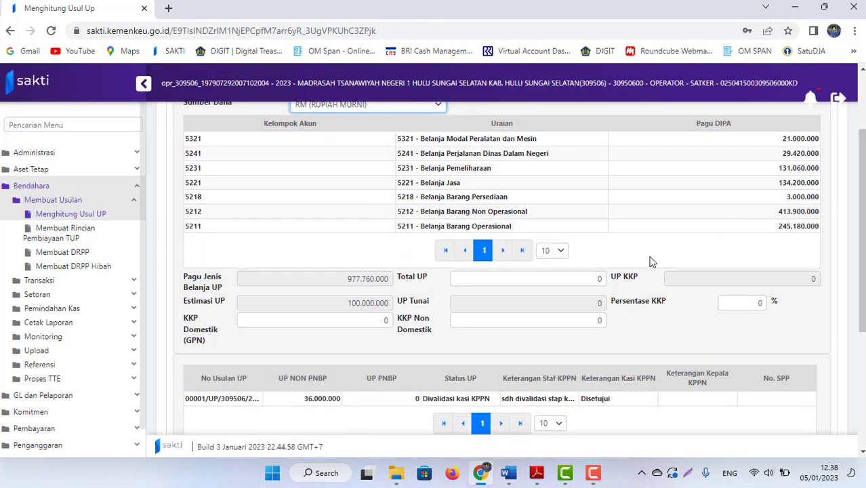
pyautogui.click(520, 278)
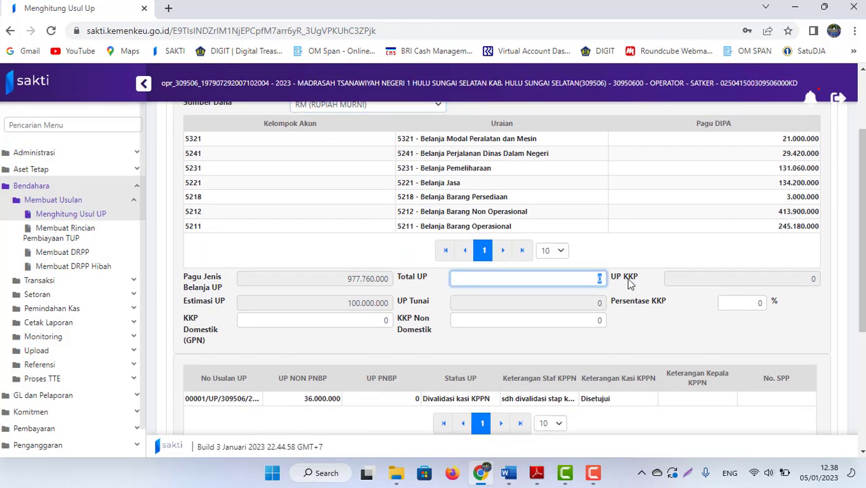
pyautogui.write('5.000.000')
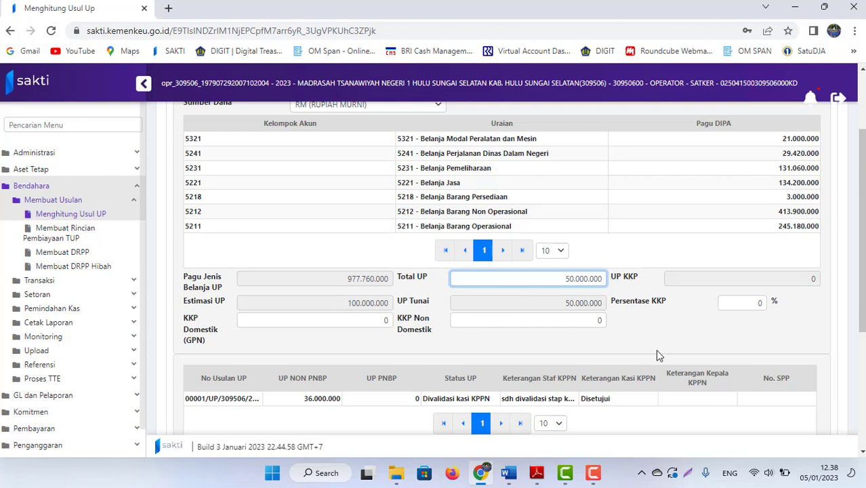
# - Set the Persentase KKP of the UP proposal to 40%
pyautogui.click(731, 302)
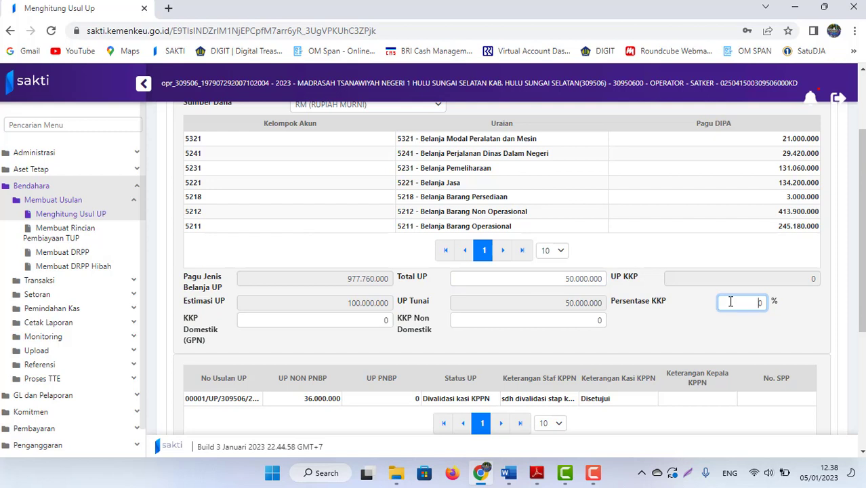
pyautogui.moveTo(731, 303); pyautogui.dragTo(801, 303)
pyautogui.write('4')
pyautogui.click(702, 333)
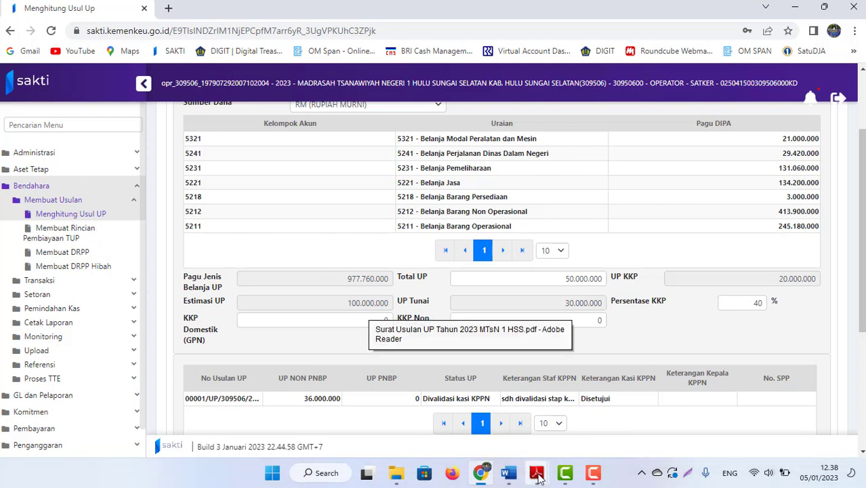
# - Review the PER-12/PB/2022 regulation in Adobe Reader and the KKP Domestik definition in Word, and return to the SAKTI form in Chrome
pyautogui.moveTo(538, 477)
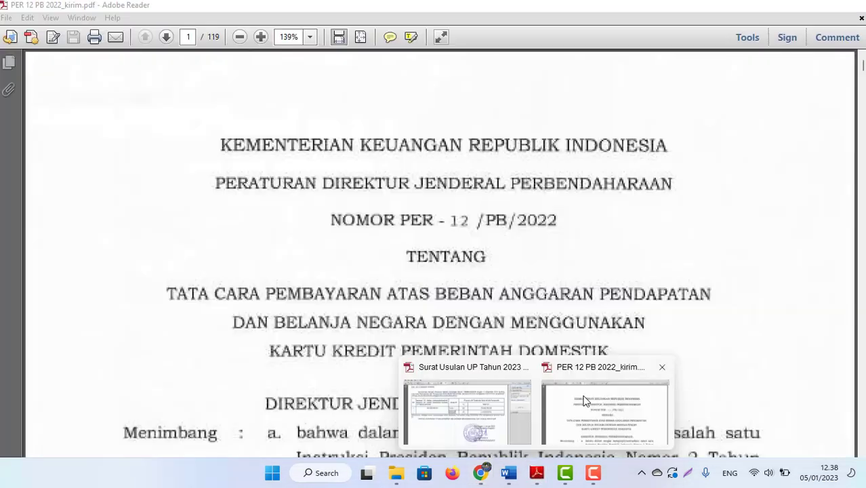
pyautogui.click(586, 400)
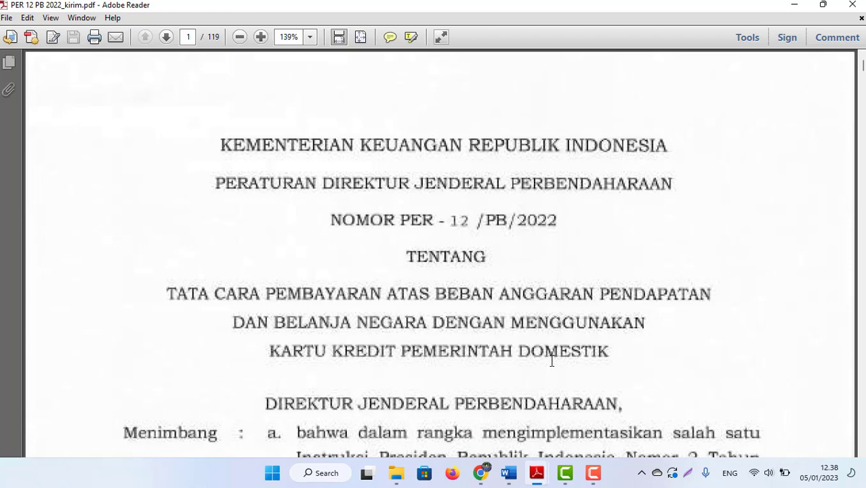
pyautogui.click(509, 474)
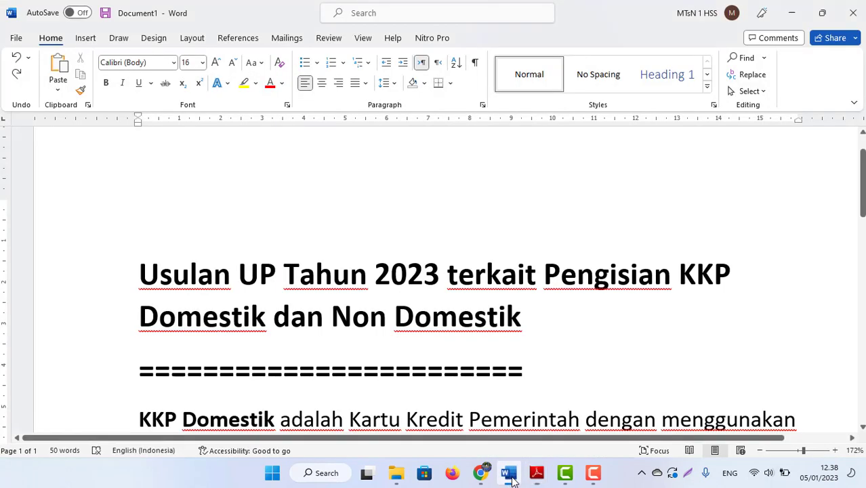
pyautogui.scroll(-3, 409, 356)
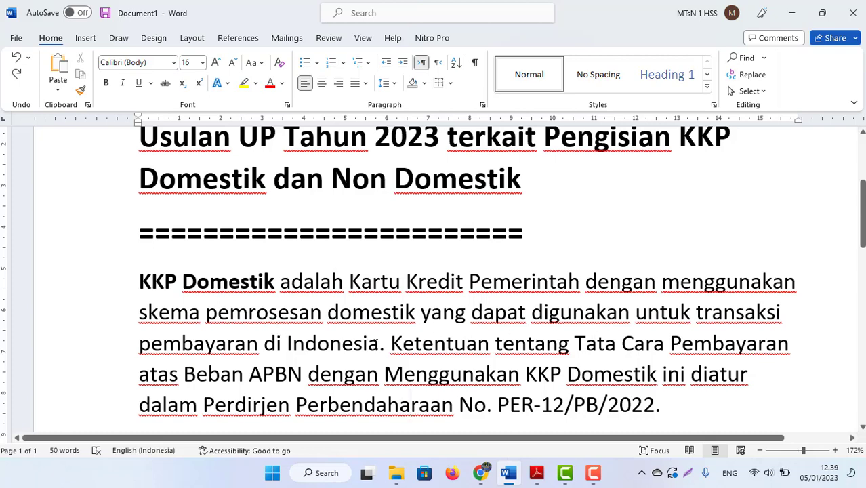
pyautogui.moveTo(378, 344); pyautogui.dragTo(121, 265)
pyautogui.click(248, 312)
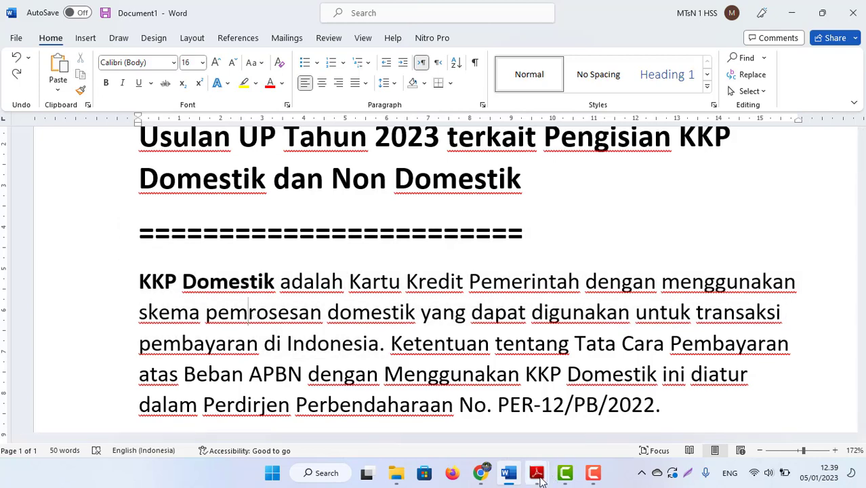
pyautogui.moveTo(537, 473)
pyautogui.click(605, 410)
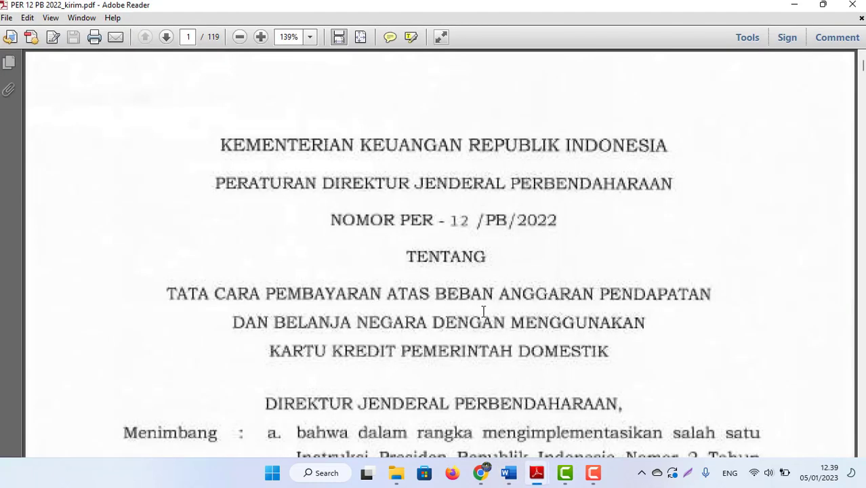
pyautogui.moveTo(480, 472)
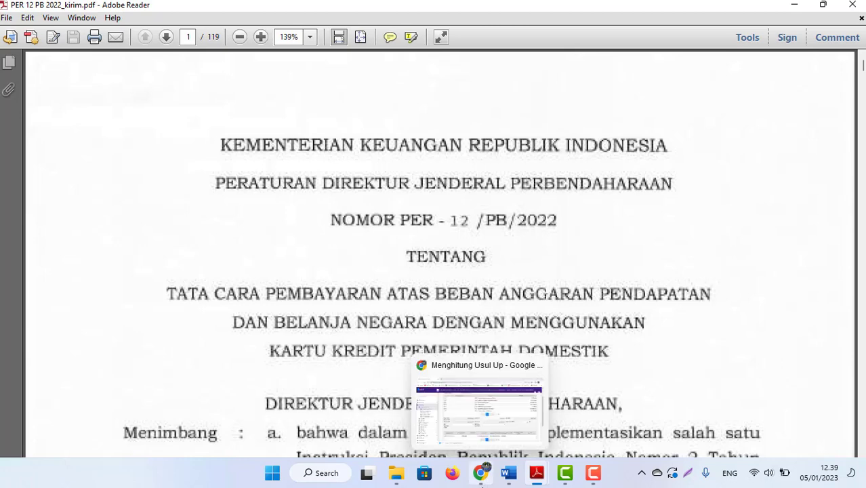
pyautogui.click(513, 369)
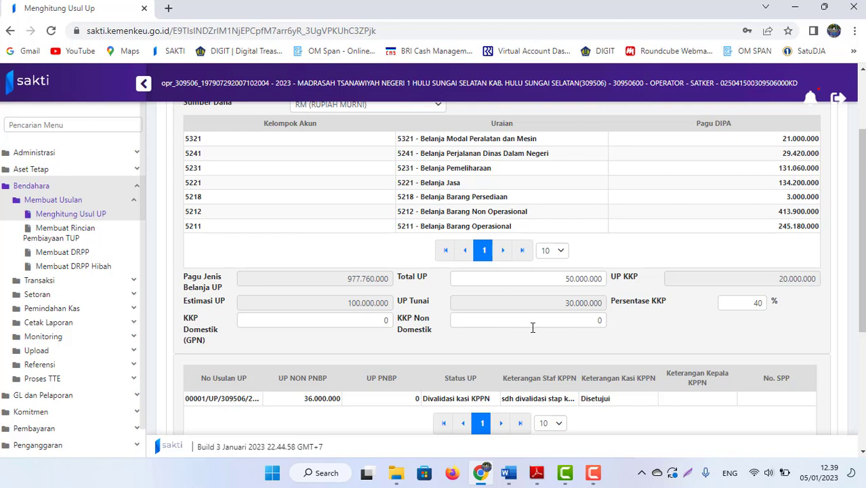
# - Allocate the full 20.000.000 of UP KKP to KKP Domestik (GPN), with KKP Non Domestik at 0
pyautogui.click(380, 321)
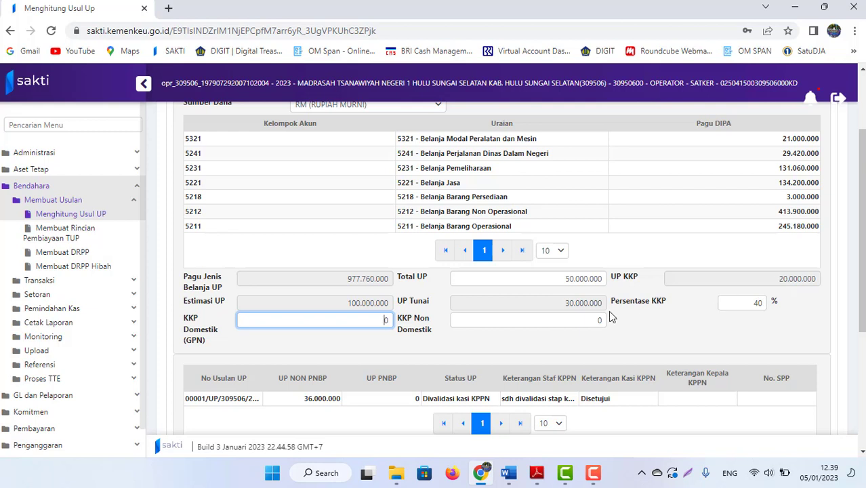
pyautogui.click(580, 319)
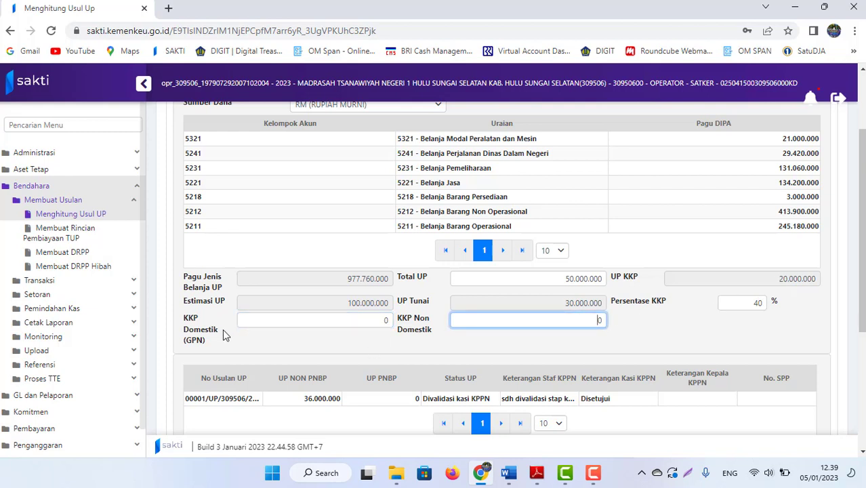
pyautogui.doubleClick(603, 320)
pyautogui.write('0.000.000')
pyautogui.click(555, 337)
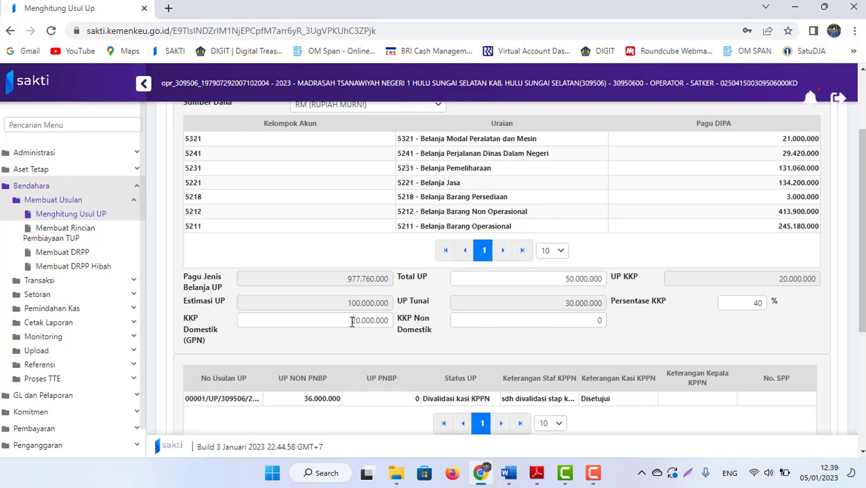
# - Set KKP Non Domestik to 1.000.000 and check the split against the UP KKP total
pyautogui.click(535, 315)
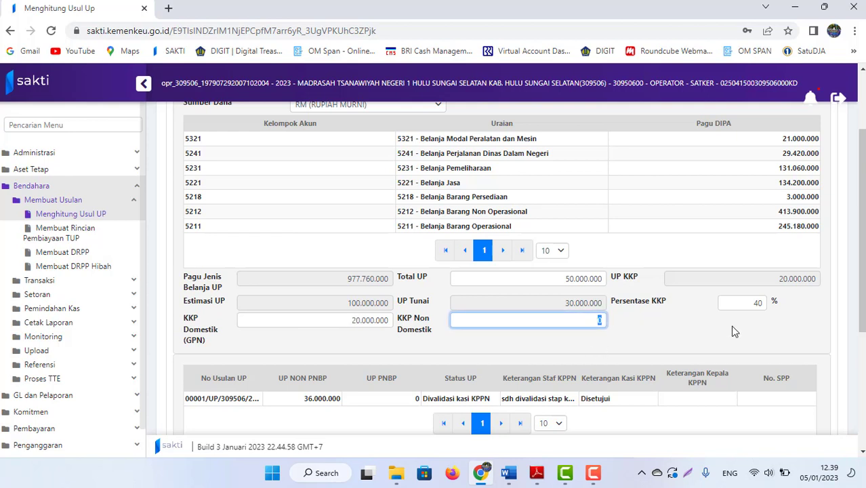
pyautogui.write('100')
pyautogui.click(496, 355)
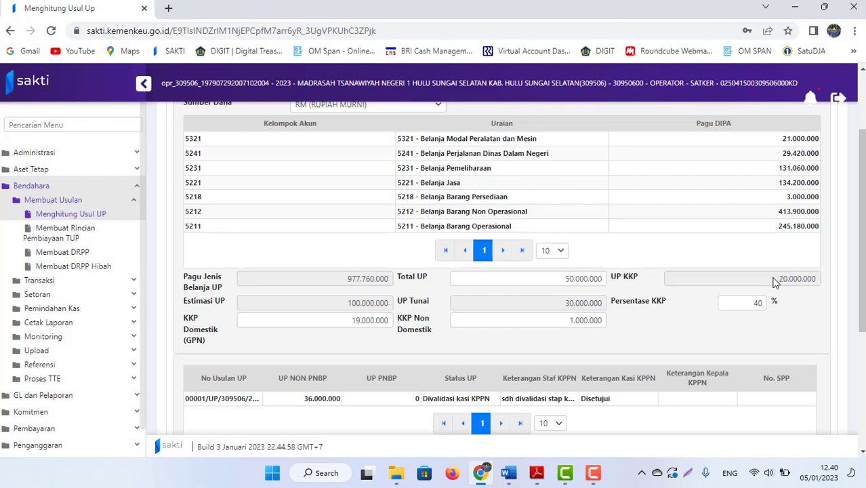
pyautogui.moveTo(775, 283); pyautogui.dragTo(817, 285)
pyautogui.click(670, 328)
# - Clear the KKP Non Domestik amount so that all UP KKP goes back to KKP Domestik (GPN)
pyautogui.click(543, 321)
pyautogui.hotkey('ctrl', 'a')
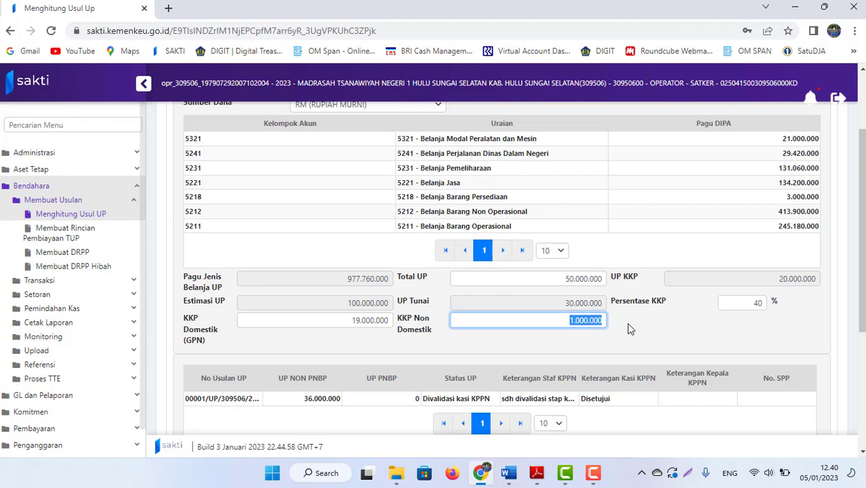
pyautogui.press('BackSpace')
pyautogui.click(320, 346)
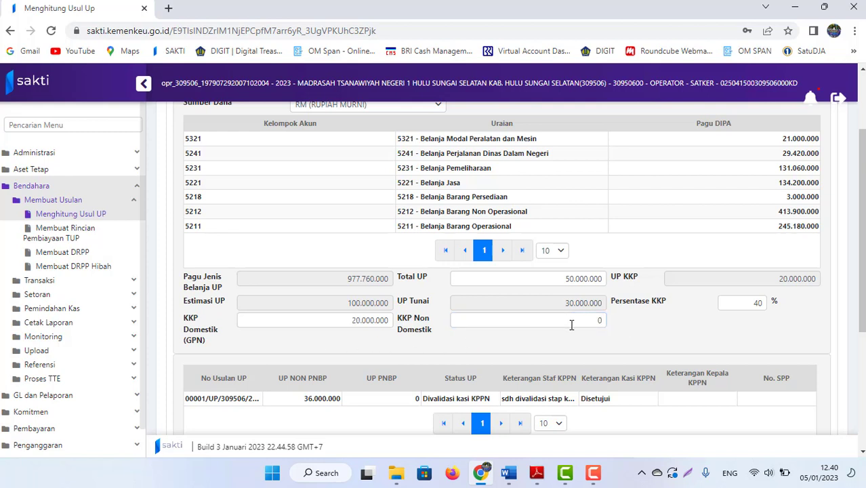
# - Look over the rest of the UP proposal form and the PER-12/PB/2022 regulation in Adobe Reader, and return to SAKTI in Chrome
pyautogui.scroll(-3, 502, 271)
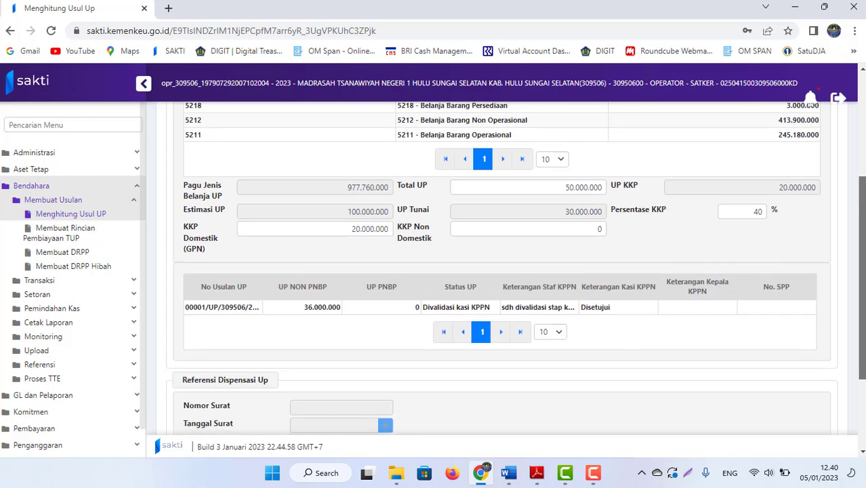
pyautogui.scroll(1, 501, 271)
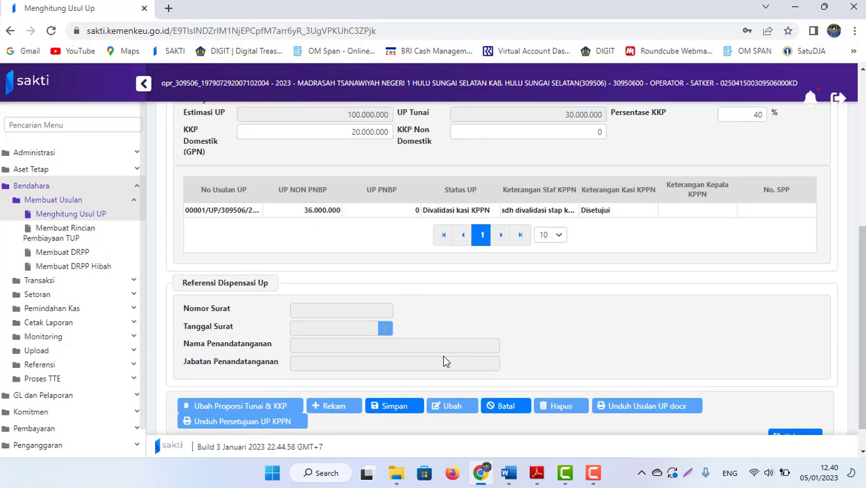
pyautogui.scroll(2, 492, 146)
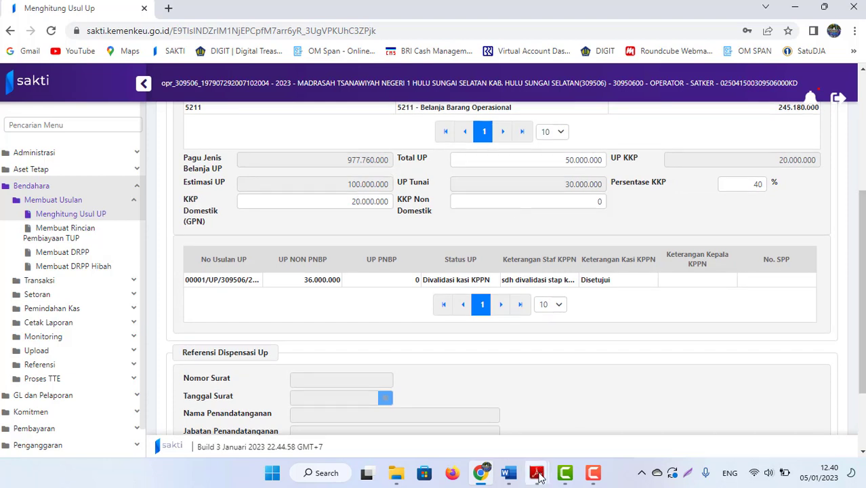
pyautogui.moveTo(537, 474)
pyautogui.click(625, 402)
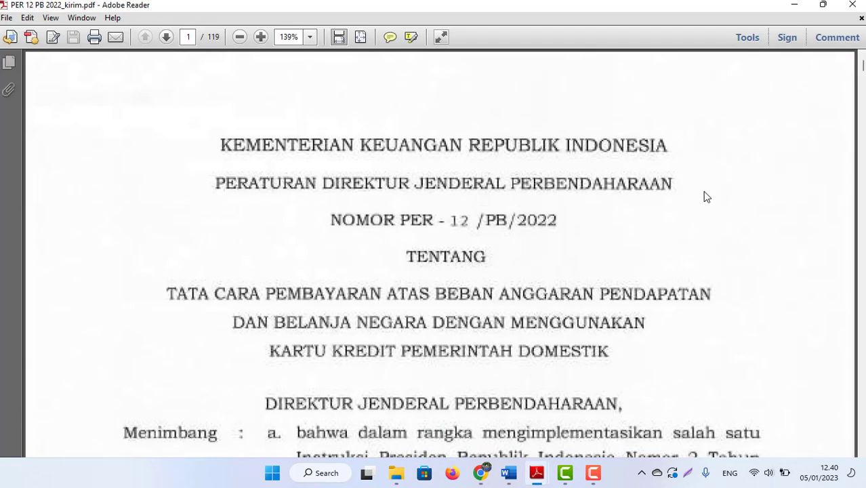
pyautogui.moveTo(481, 477)
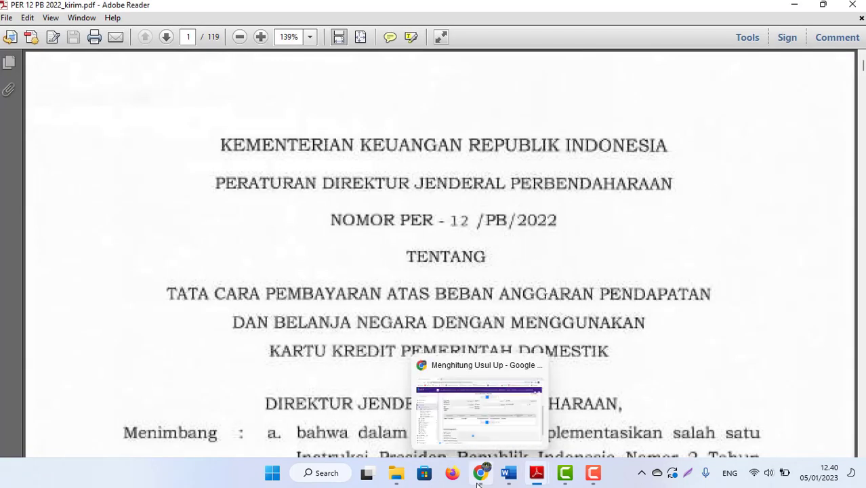
pyautogui.click(454, 432)
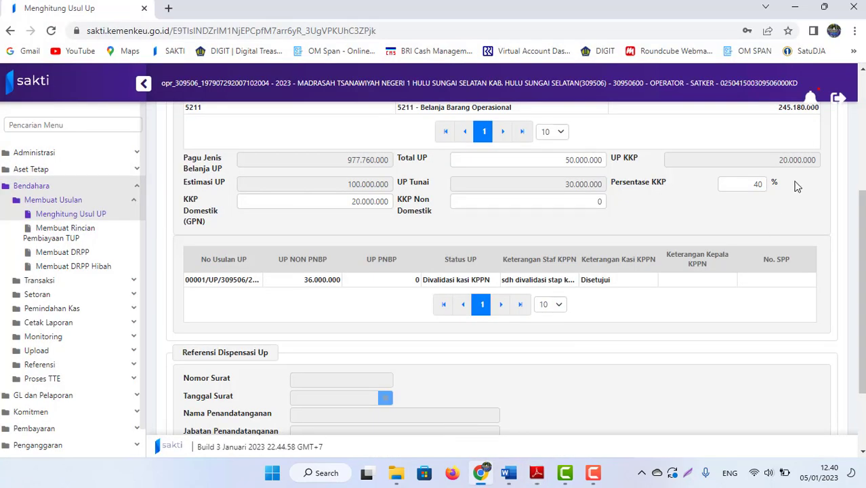
# - Set the Persentase KKP to 0% so the whole UP is proposed as cash
pyautogui.doubleClick(753, 187)
pyautogui.write('0')
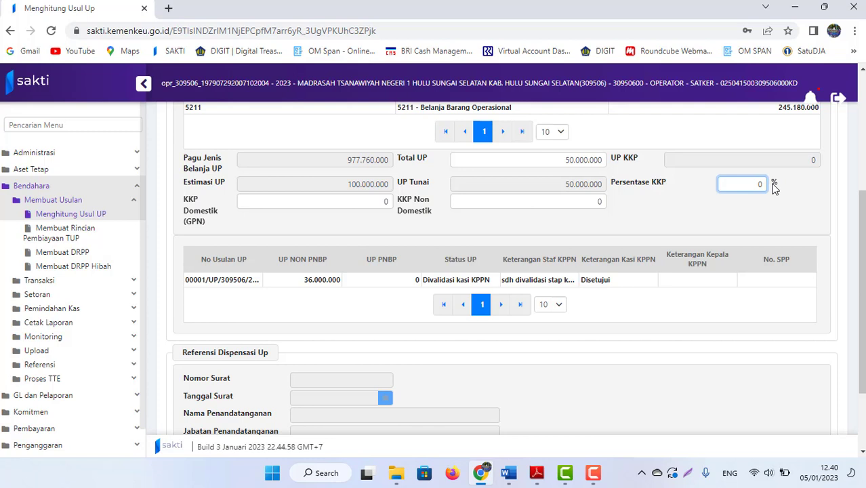
pyautogui.click(670, 213)
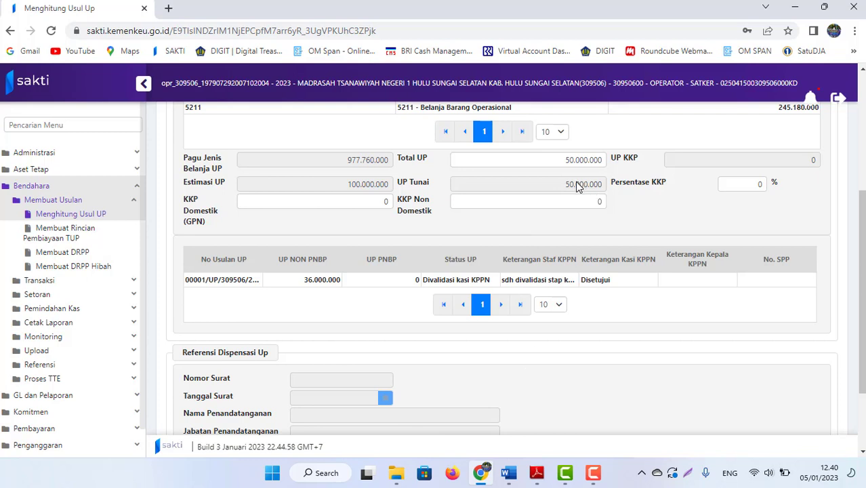
# - Switch to File Explorer and view the requirement documents in the Persyaratan UP 2023 folder, including the statement on not using KKP
pyautogui.moveTo(400, 480)
pyautogui.moveTo(510, 484)
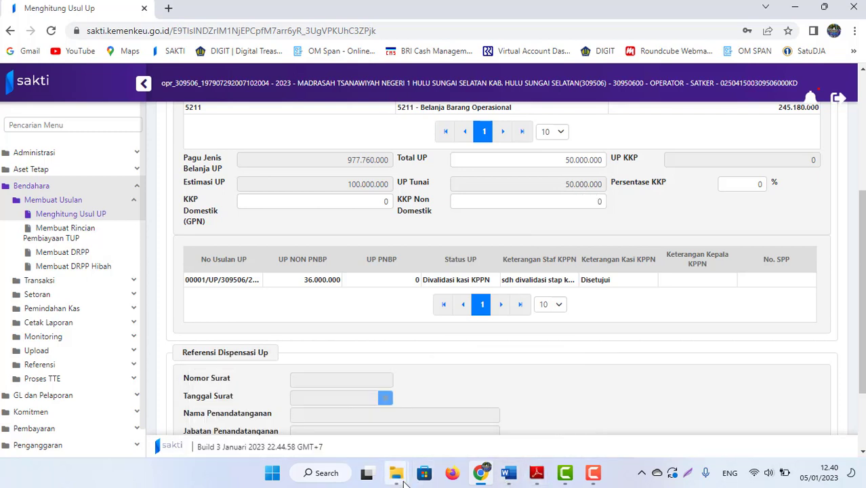
pyautogui.moveTo(397, 475)
pyautogui.moveTo(255, 404)
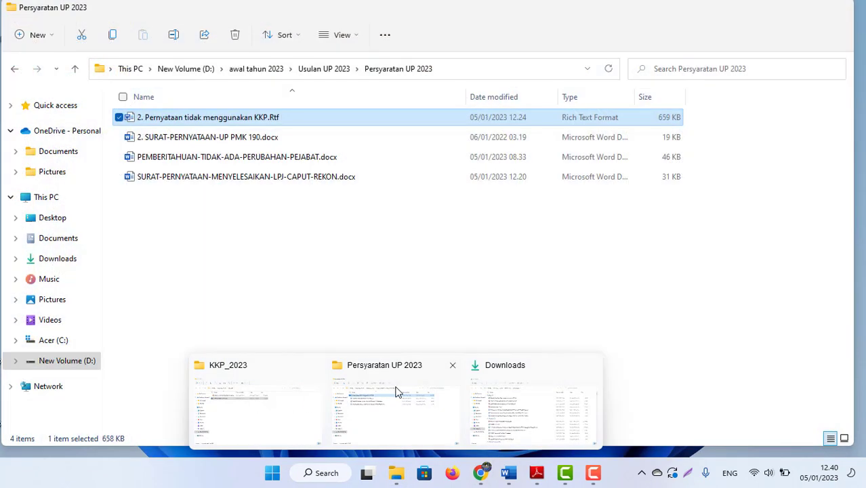
pyautogui.click(398, 393)
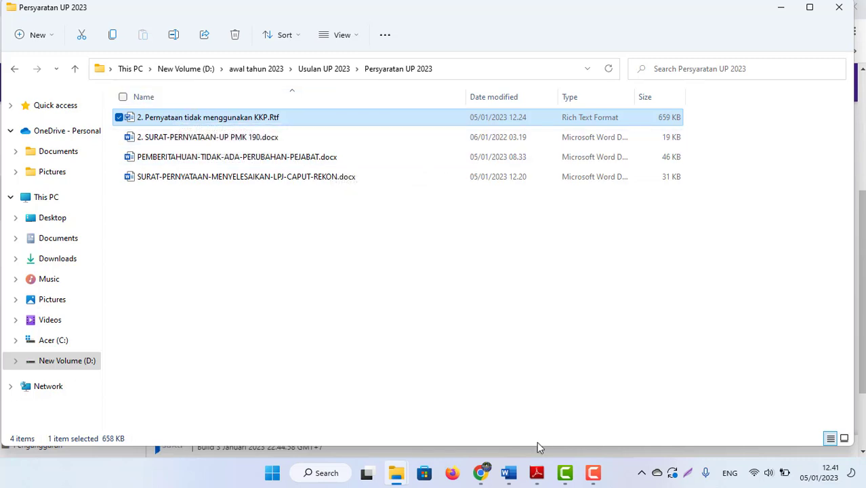
# - Return to SAKTI in Chrome and review the UP proposal amounts and the existing proposal's approval status
pyautogui.moveTo(510, 475)
pyautogui.click(480, 473)
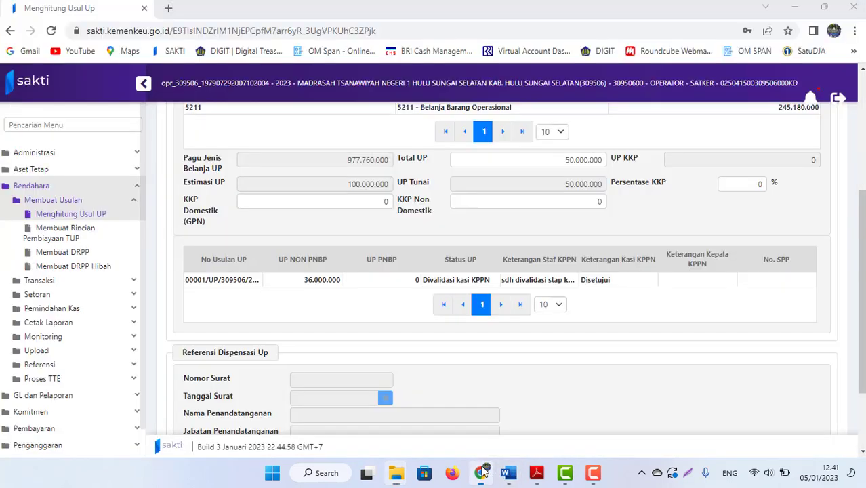
pyautogui.moveTo(862, 284); pyautogui.dragTo(862, 232)
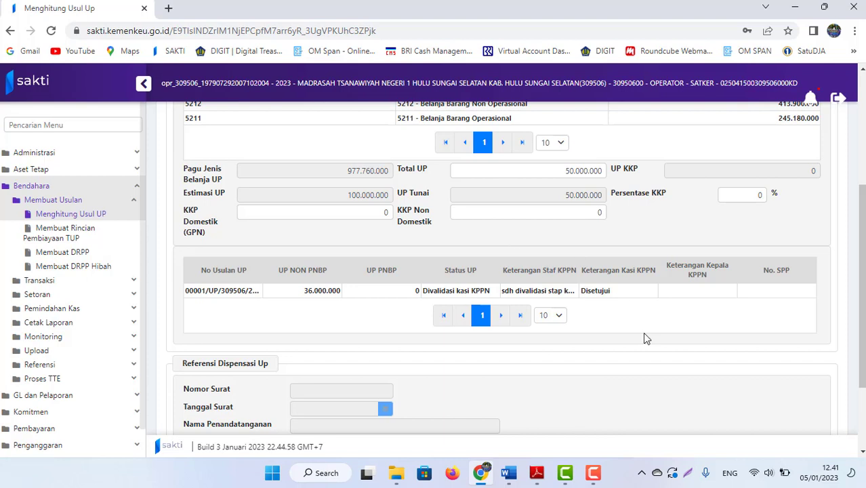
pyautogui.click(596, 473)
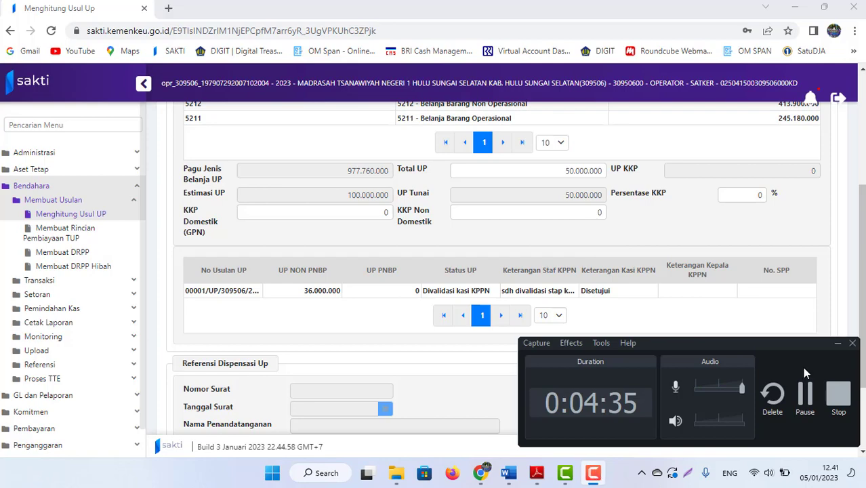